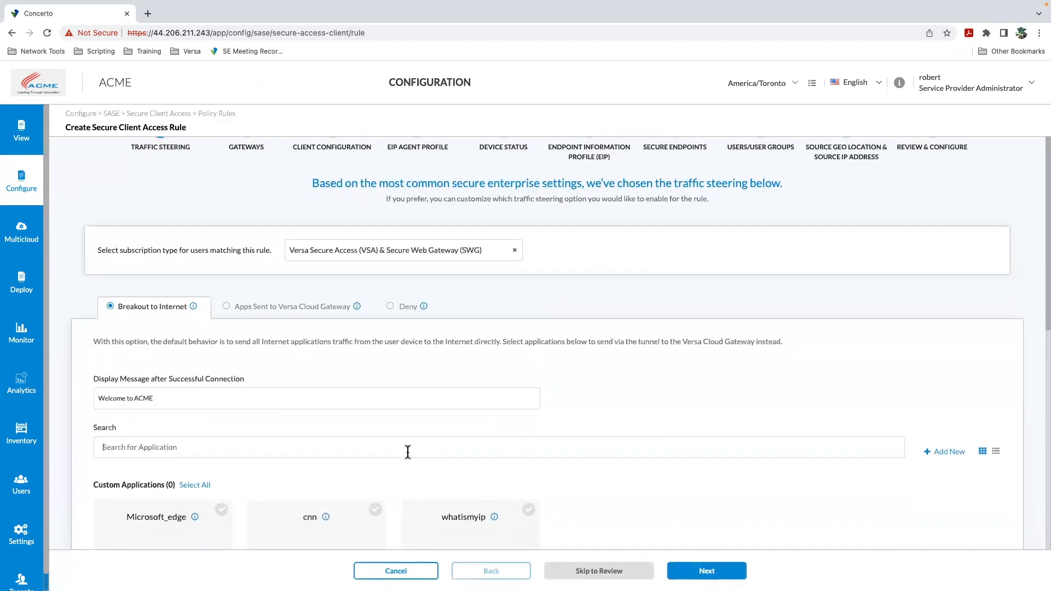
Step: Browse the custom and predefined applications listed under the Breakout to Internet traffic steering option
scroll(305, 468, down, 5)
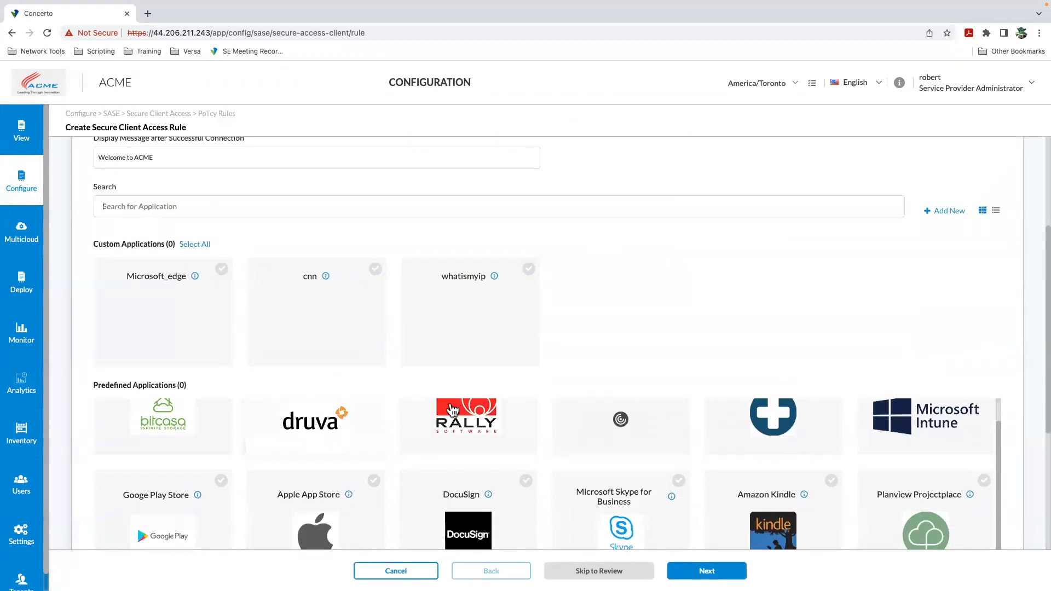
scroll(361, 424, down, 3)
scroll(366, 407, down, 5)
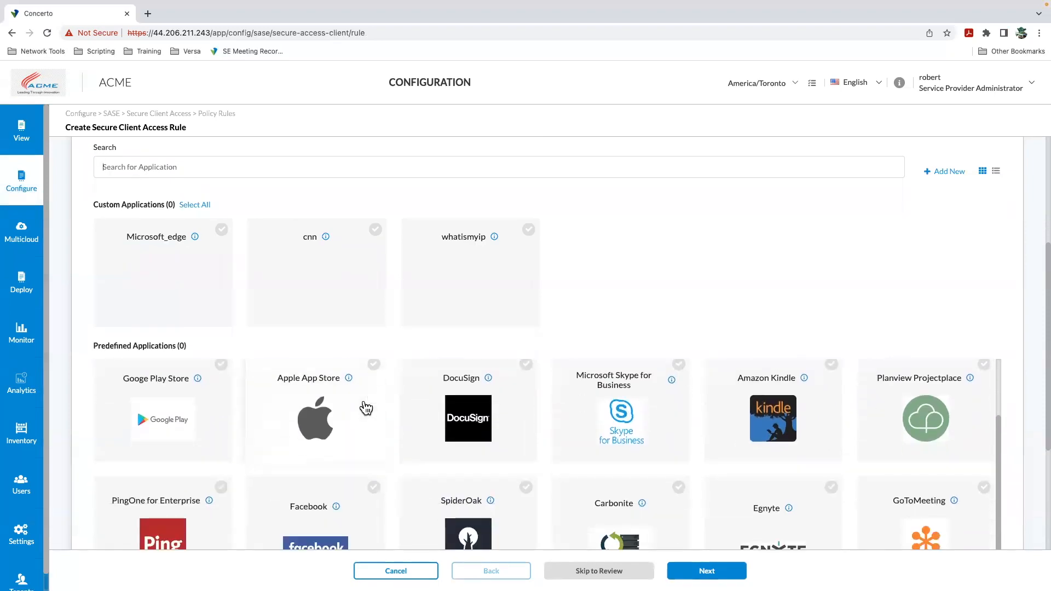
scroll(357, 420, down, 5)
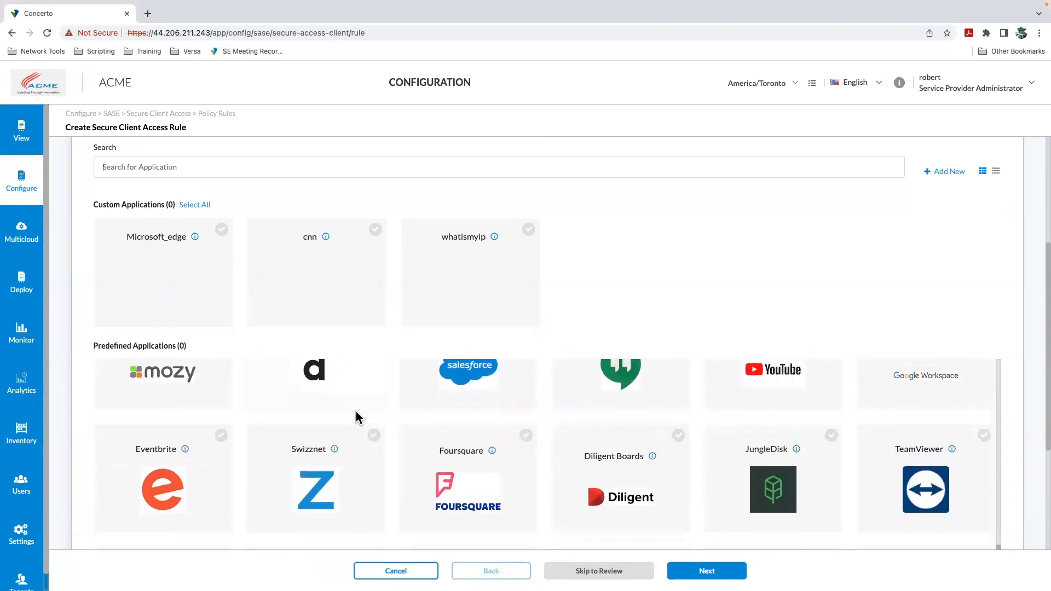
scroll(236, 317, up, 2)
scroll(213, 295, up, 1)
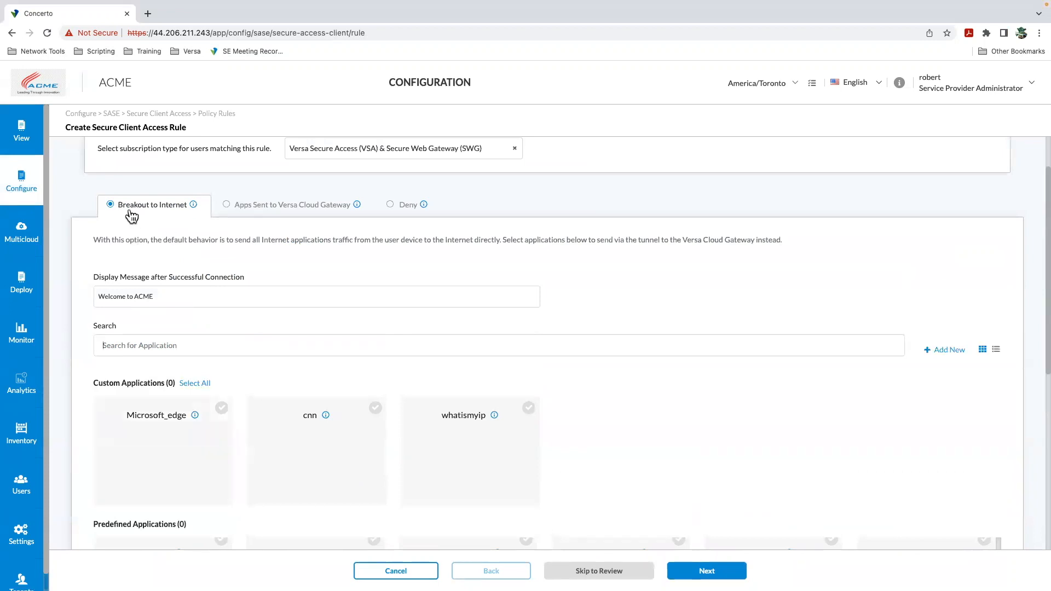
Step: Switch traffic steering to Apps Sent to Versa Cloud Gateway and browse its application list
click(246, 212)
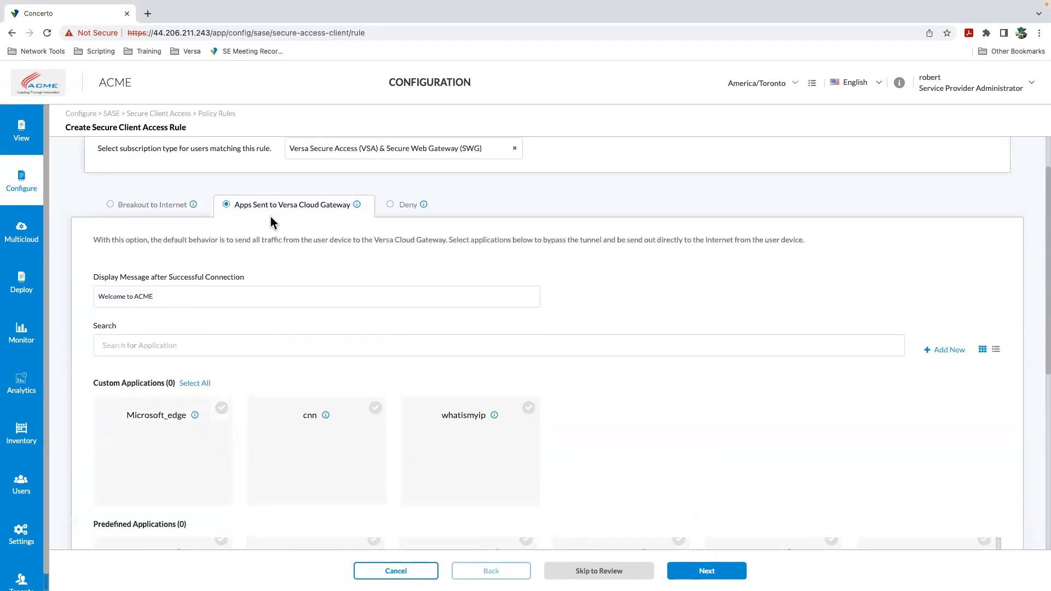
scroll(300, 214, down, 4)
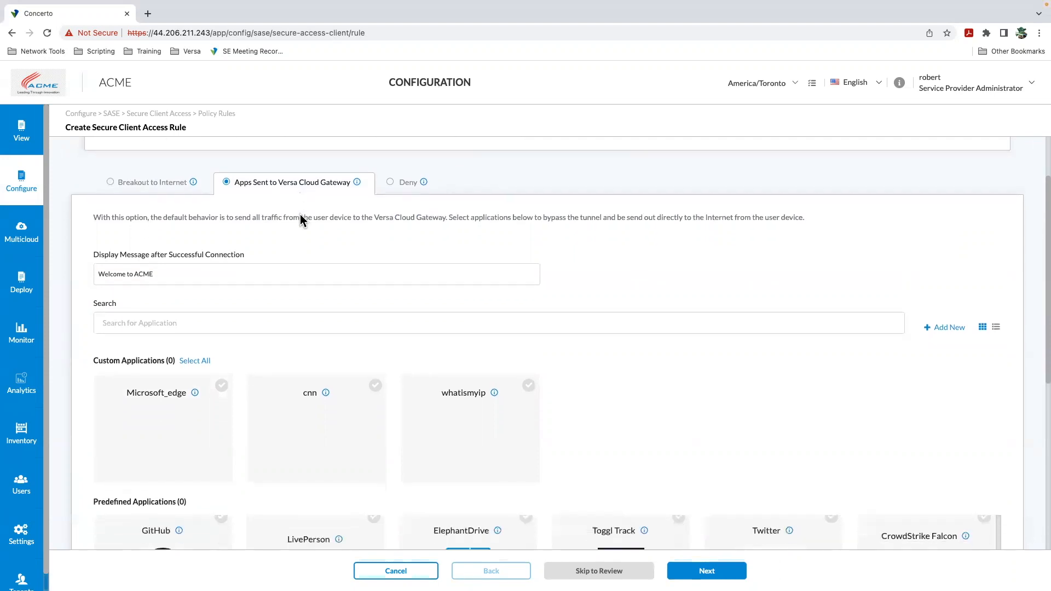
scroll(339, 317, down, 1)
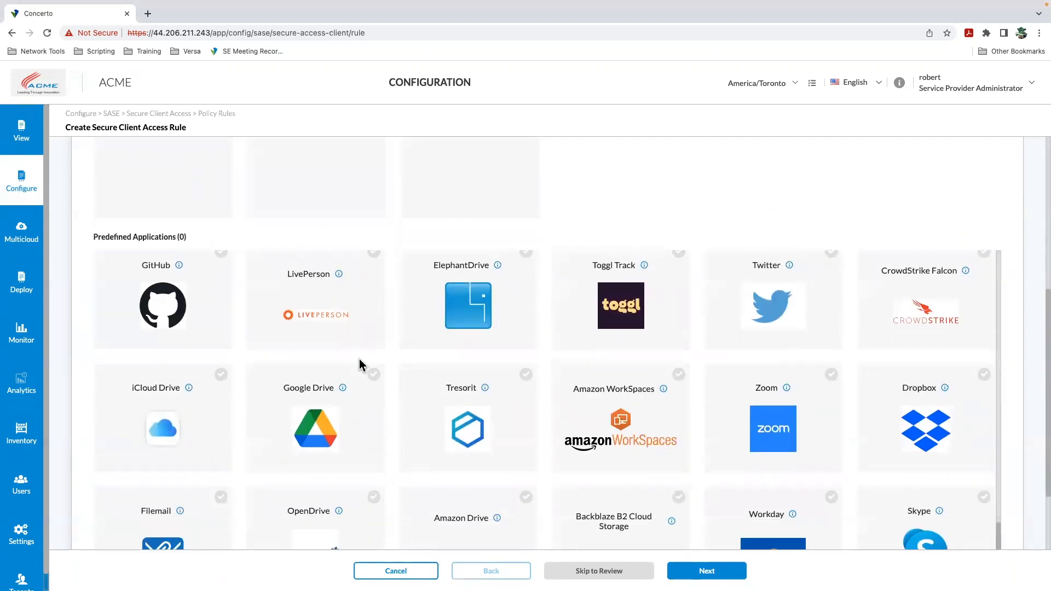
scroll(360, 359, down, 5)
scroll(366, 360, up, 10)
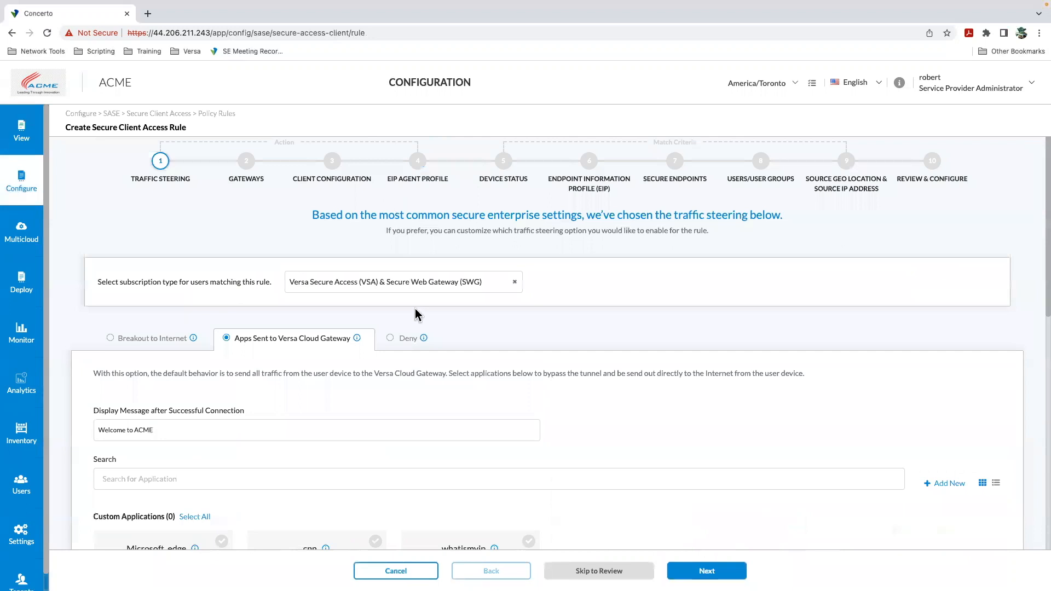
Step: Choose the Deny traffic steering option and continue to the Device Status step
click(406, 353)
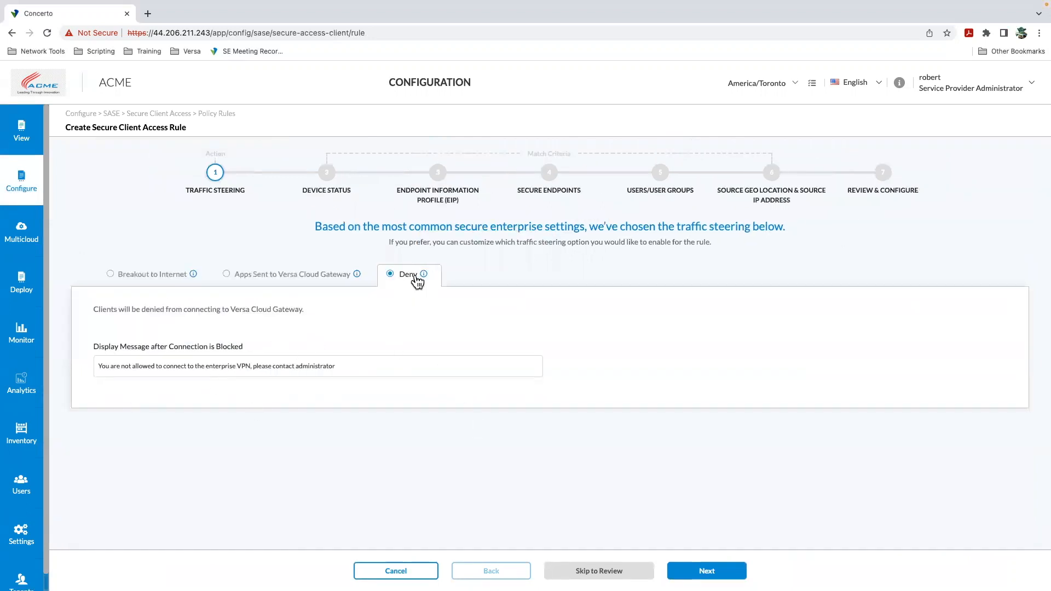
click(698, 571)
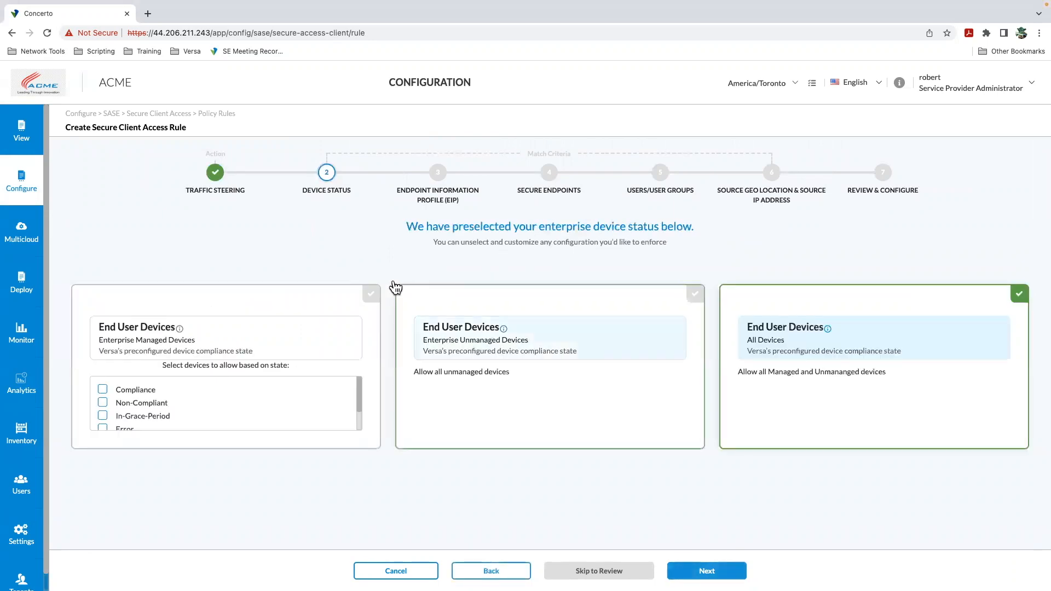
Step: Review the device status choices, keep All Devices selected, and continue to the Endpoint Information Profile step
scroll(159, 396, down, 2)
scroll(164, 400, up, 2)
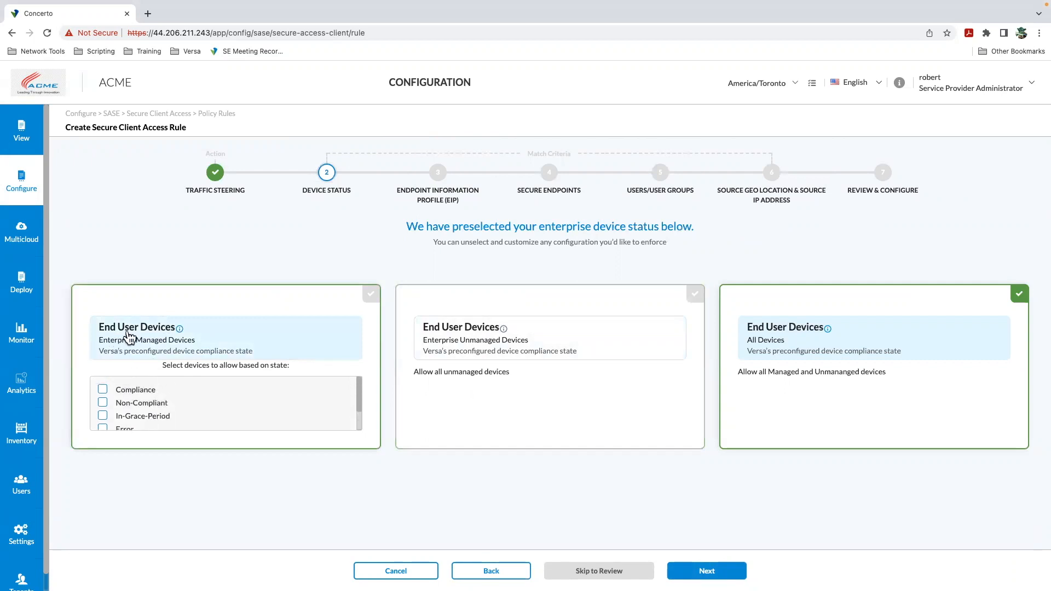
scroll(222, 417, down, 2)
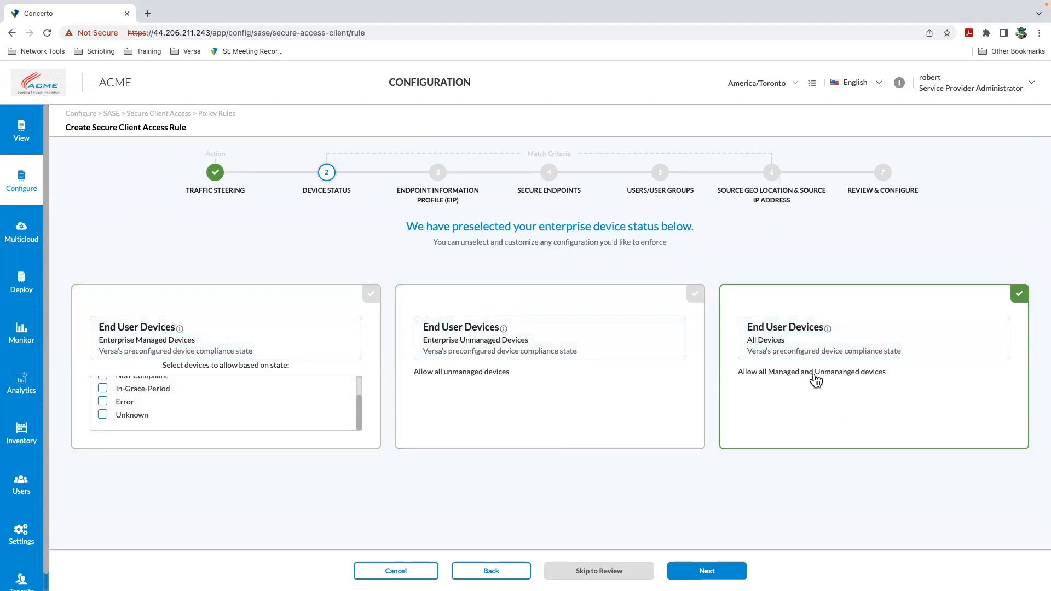
click(707, 571)
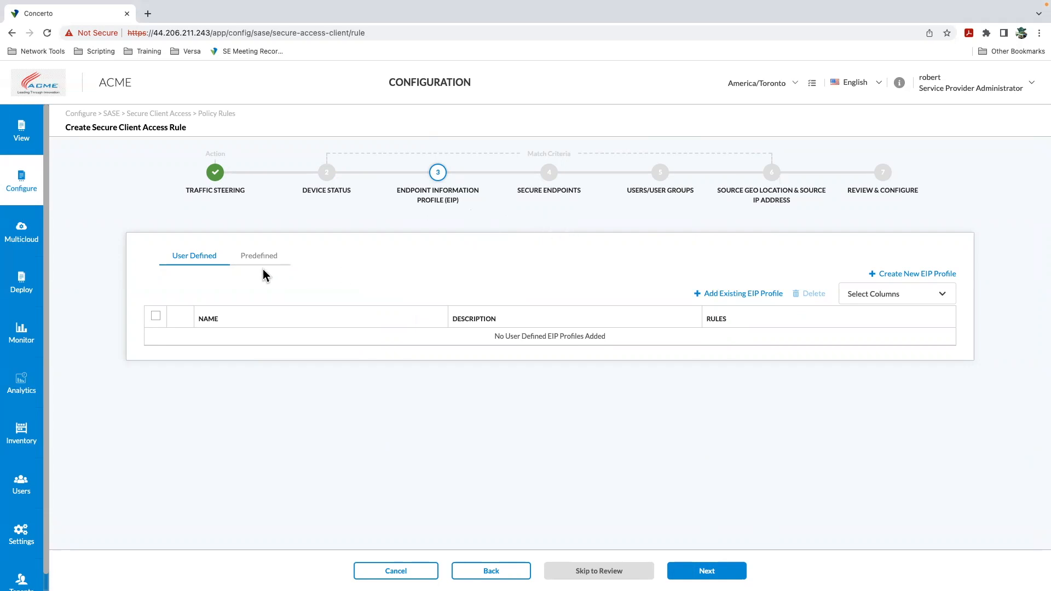
Step: Open the dialog for adding an existing user-defined EIP profile and cancel it
click(735, 294)
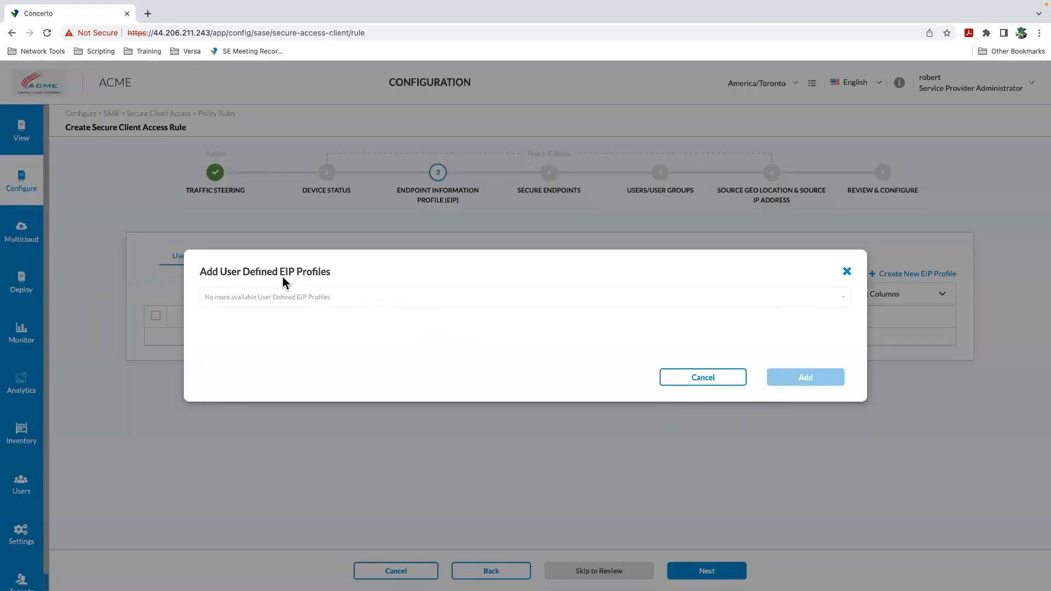
click(720, 383)
Step: Browse the predefined EIP profiles available to add, then close the dialog without adding any
click(262, 256)
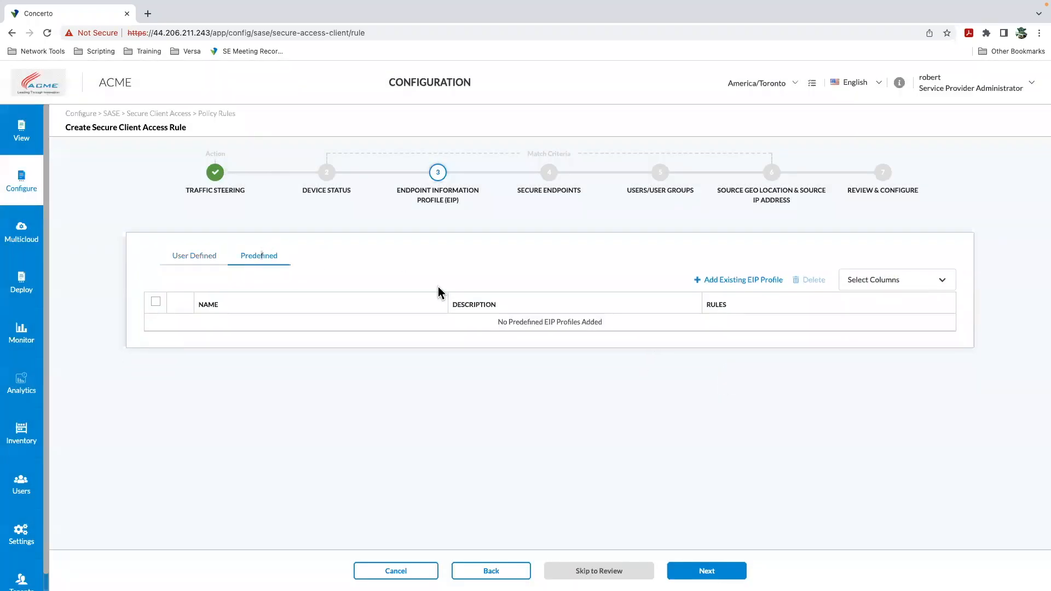
click(747, 280)
click(409, 300)
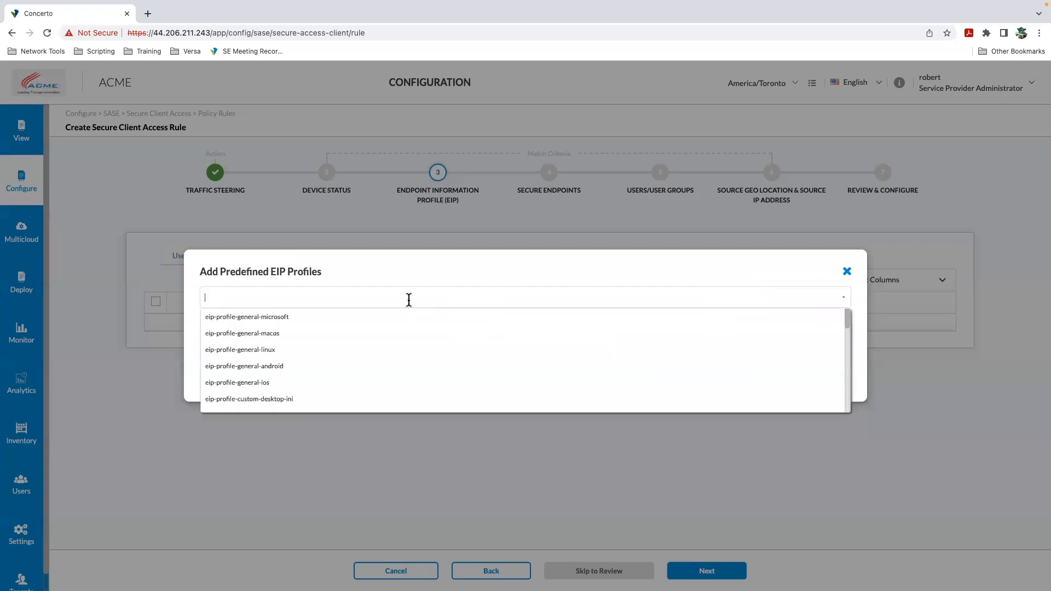
scroll(305, 352, down, 3)
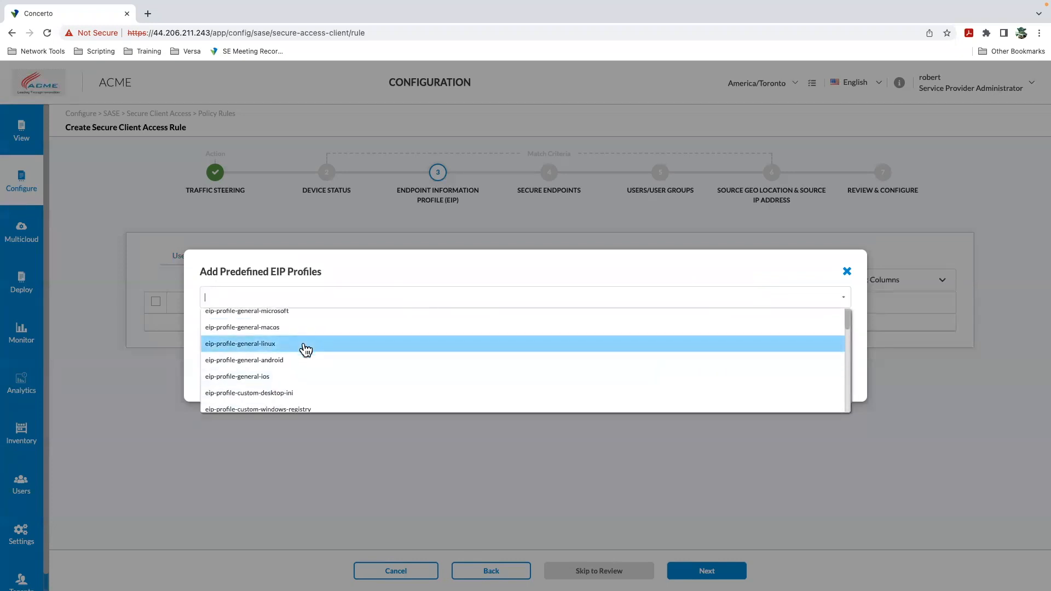
scroll(304, 353, down, 3)
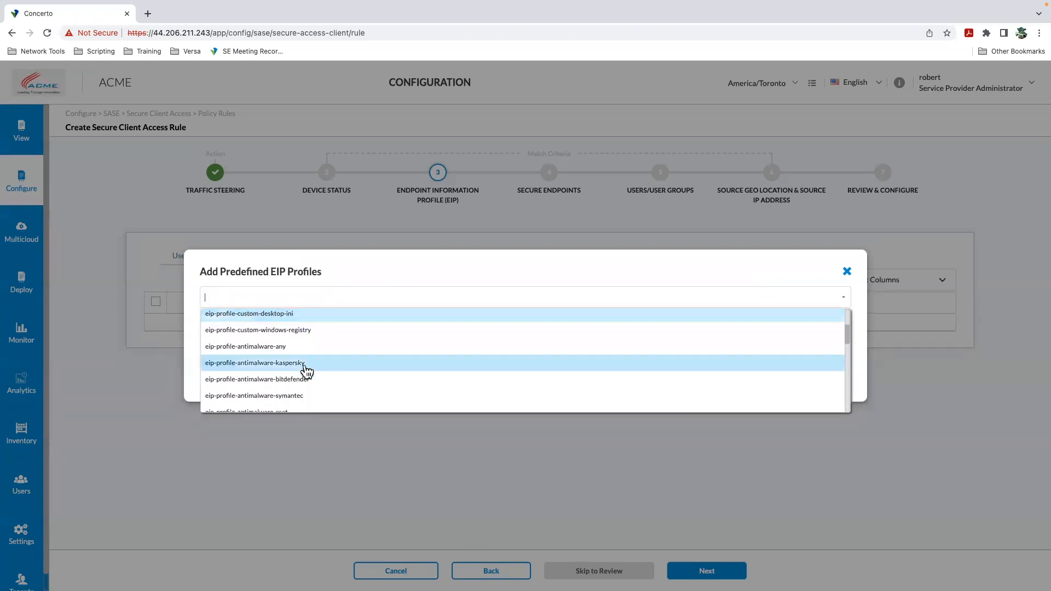
scroll(299, 368, down, 5)
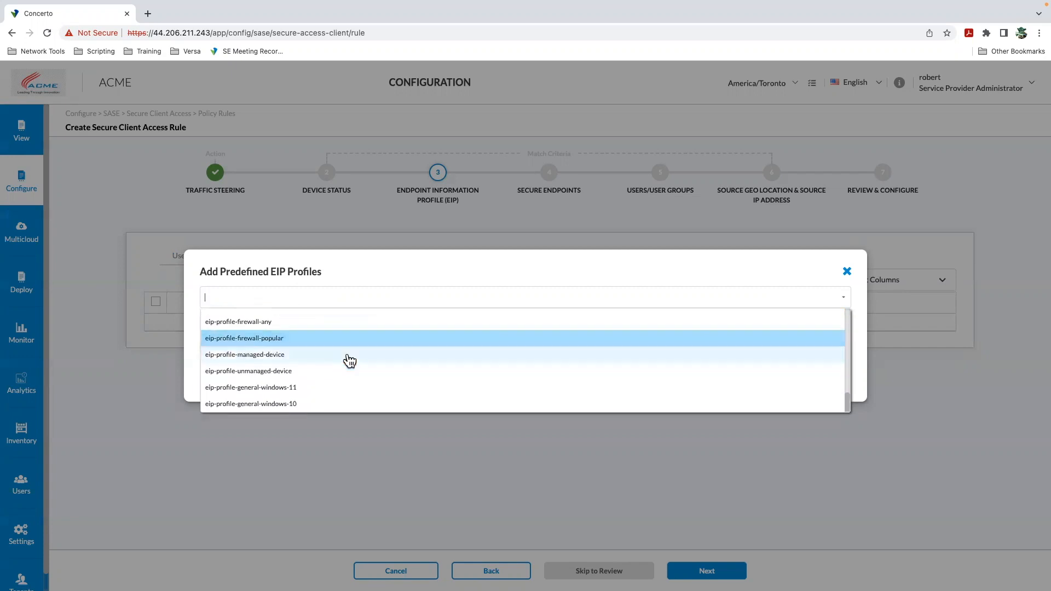
scroll(350, 359, up, 10)
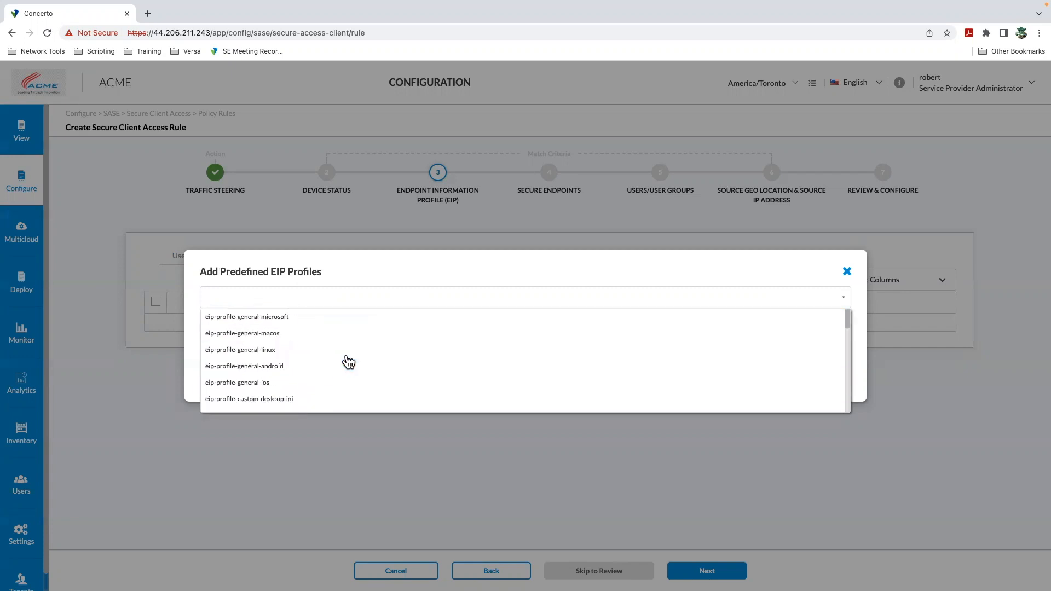
click(846, 272)
Step: Continue to Secure Endpoints, review the default endpoint protections and operating systems, and proceed to Users/User Groups
click(707, 571)
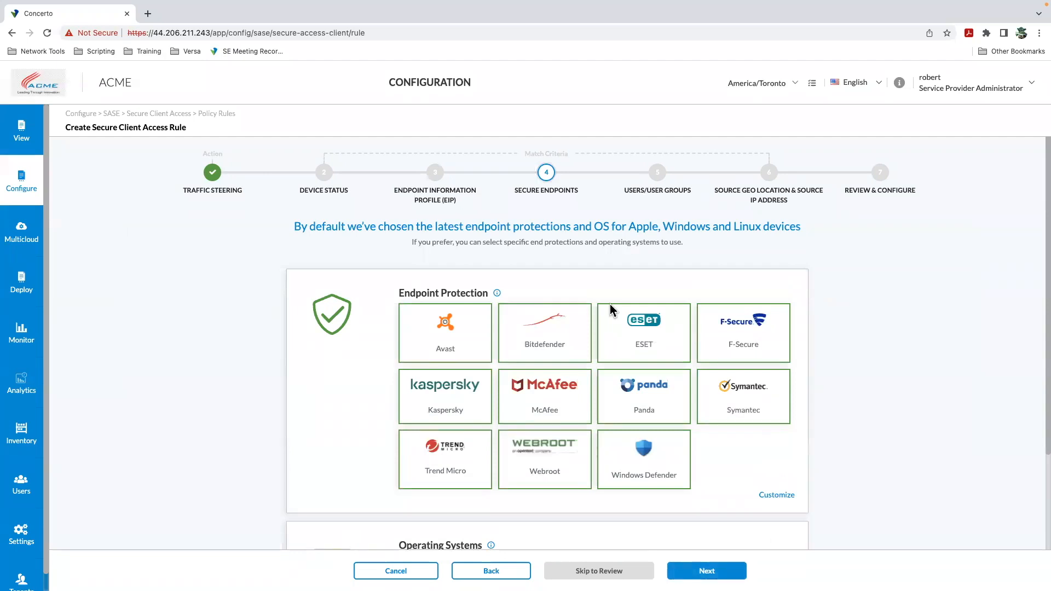
scroll(556, 310, down, 1)
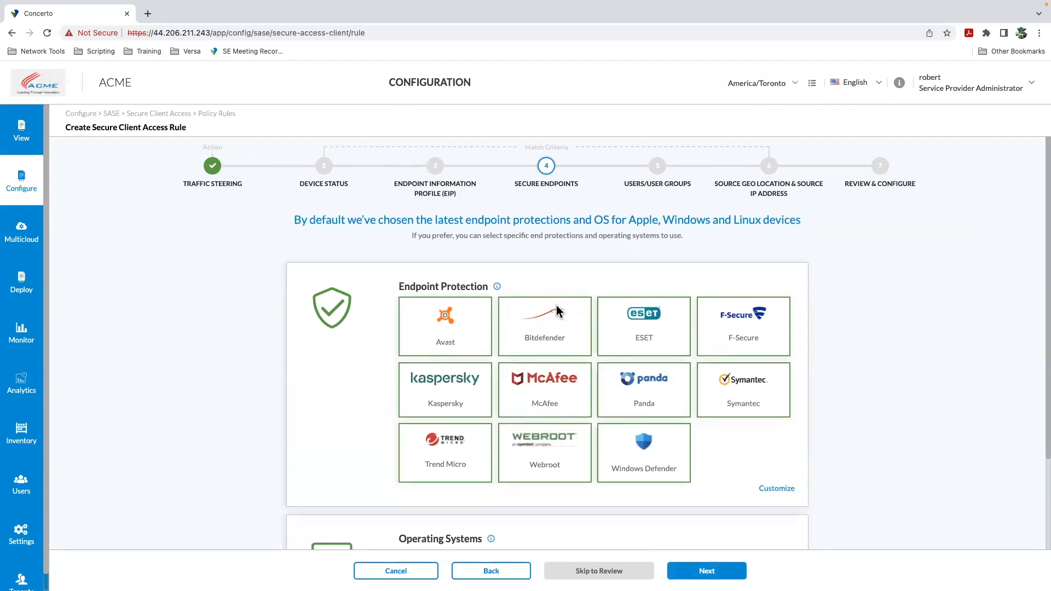
scroll(615, 343, down, 4)
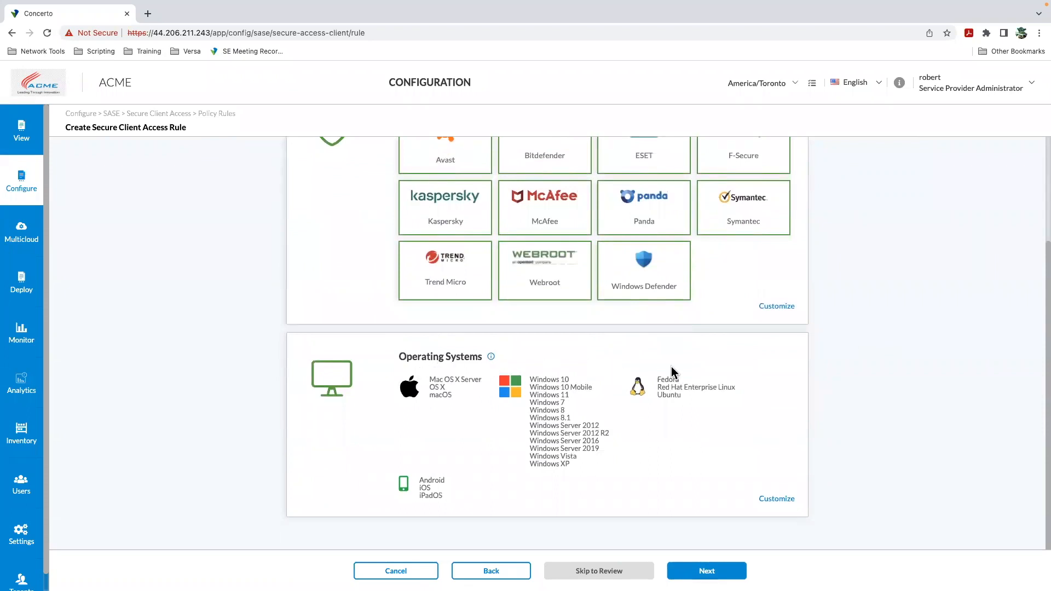
scroll(742, 378, up, 4)
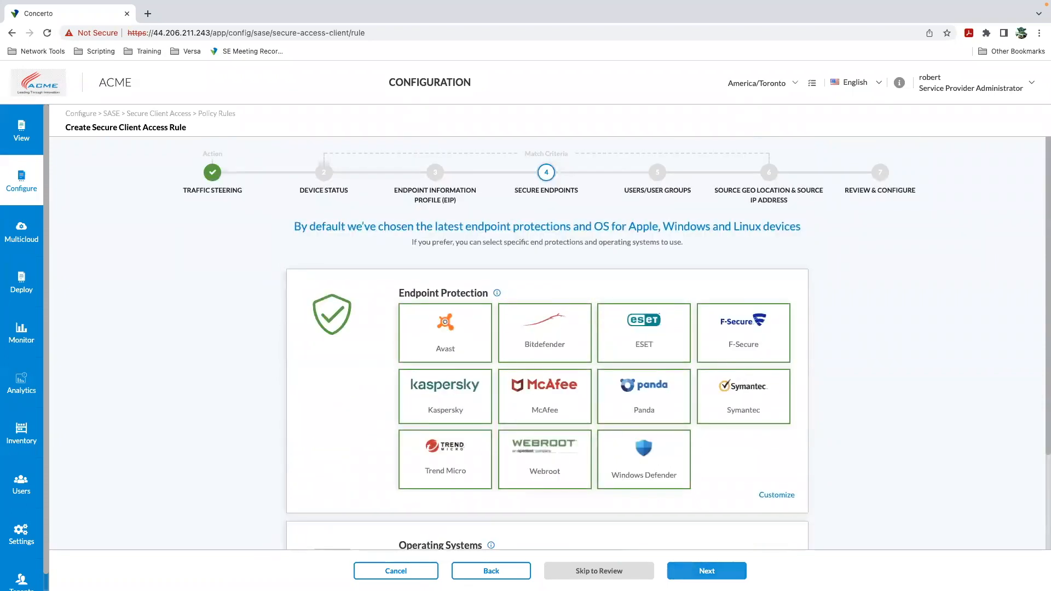
click(707, 571)
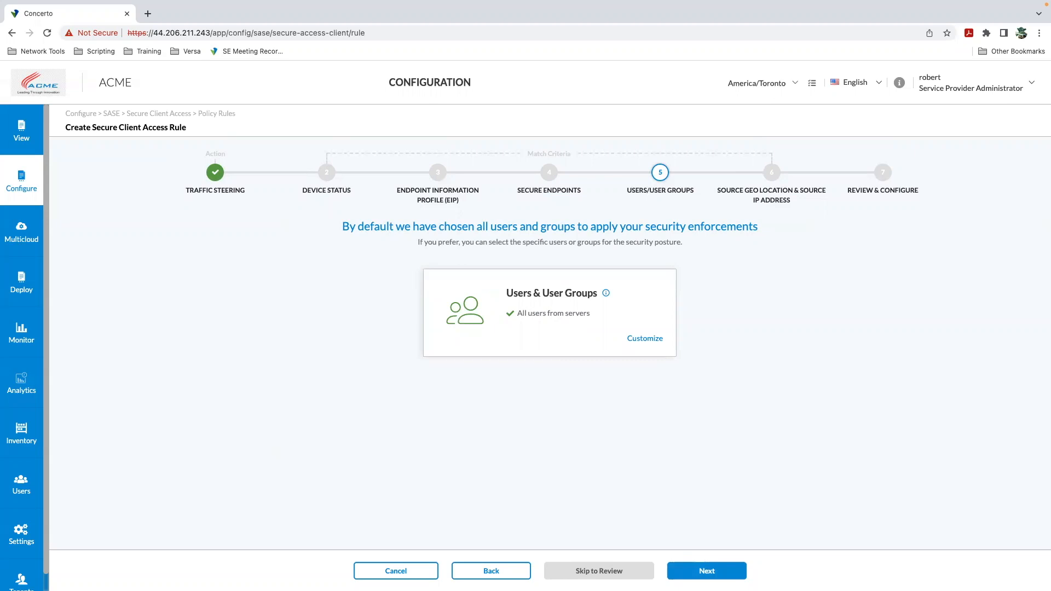
Step: Continue to the geo location step and customize Source Geo Location to India only
click(707, 571)
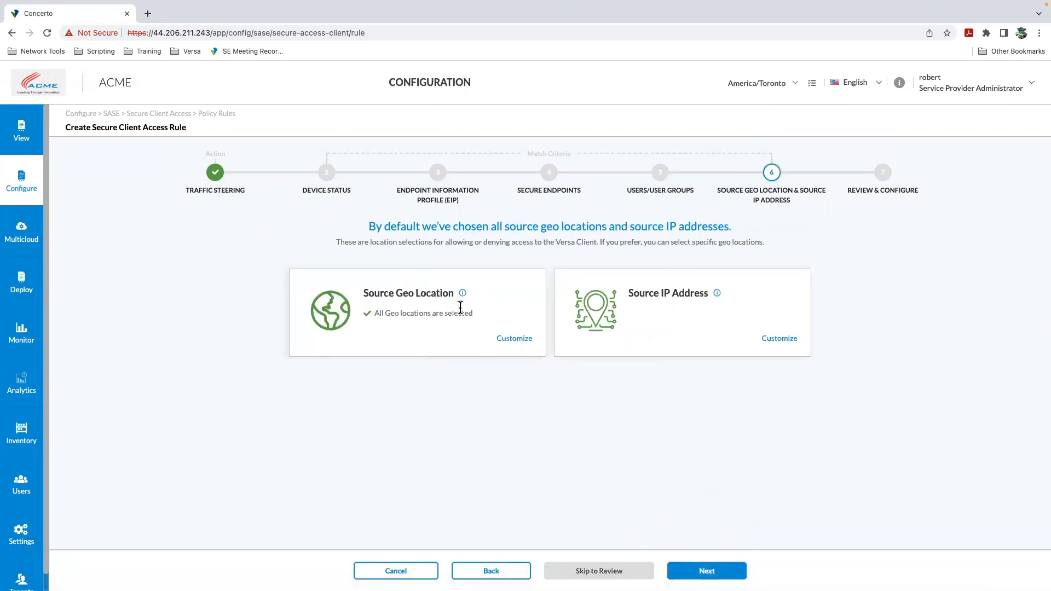
click(518, 340)
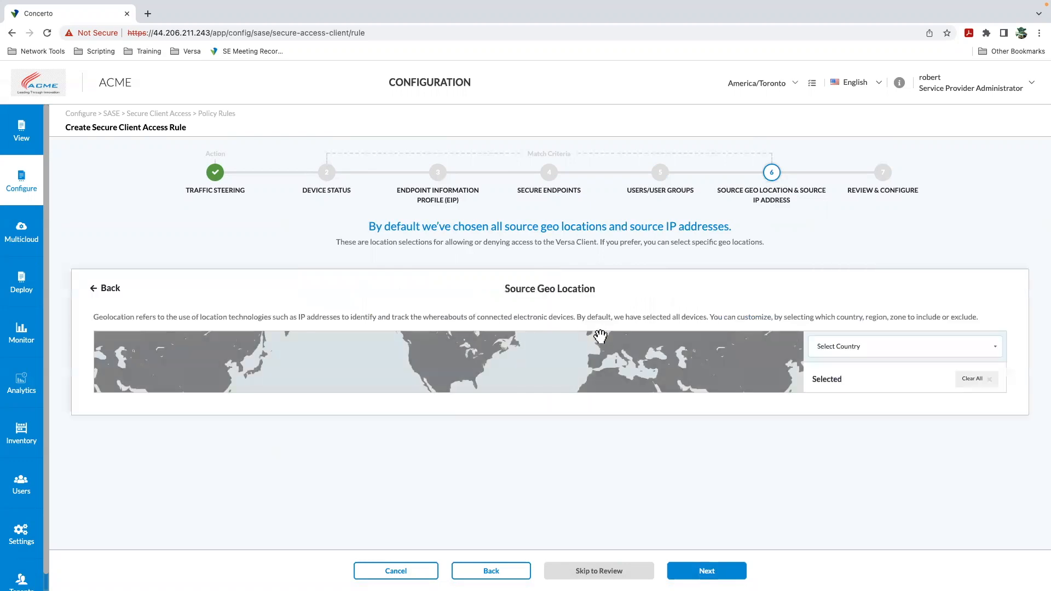
click(821, 353)
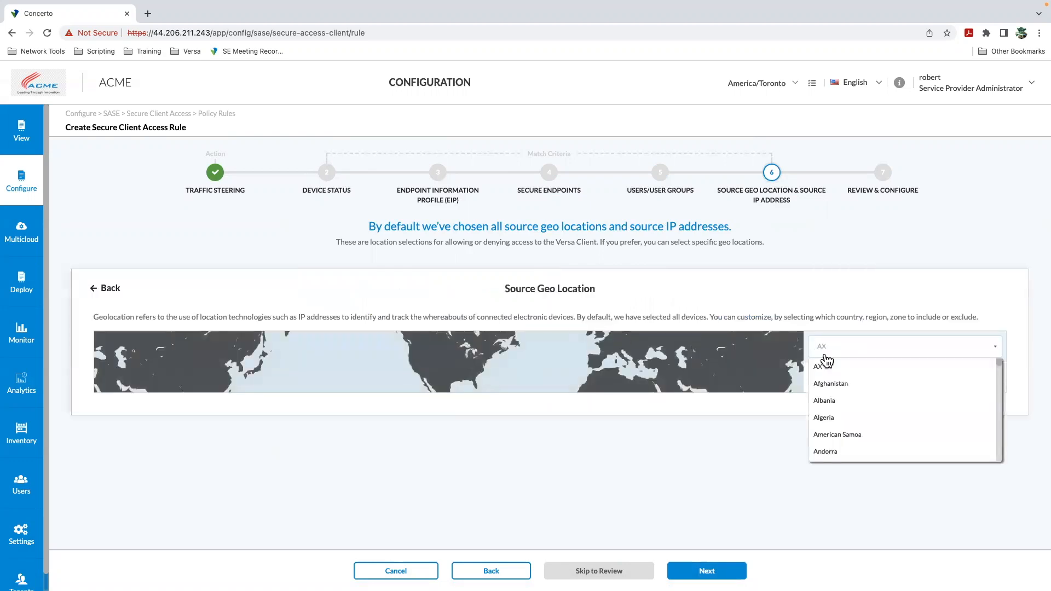
text(india)
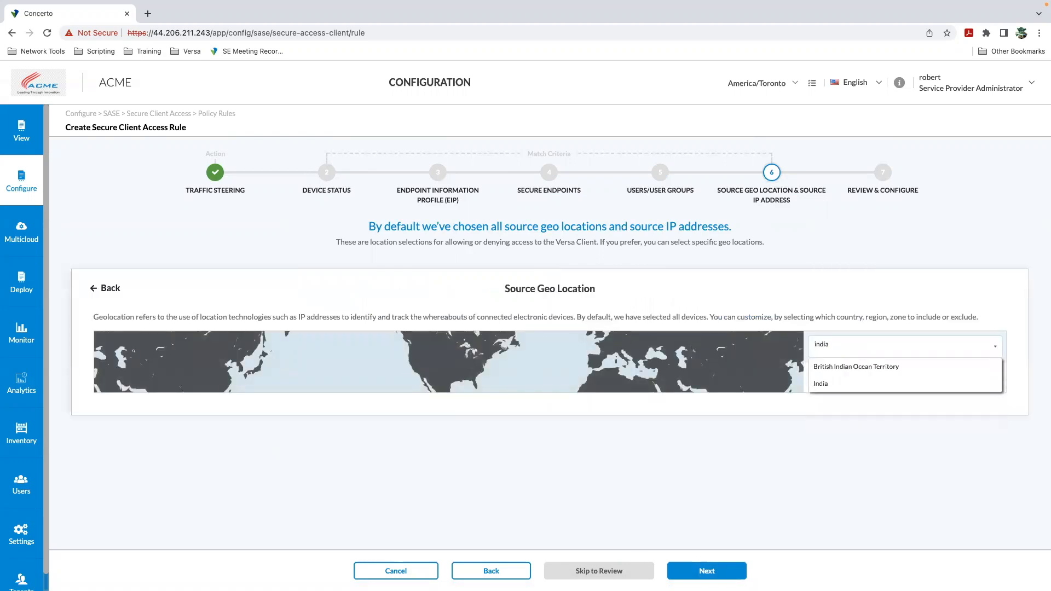
click(909, 386)
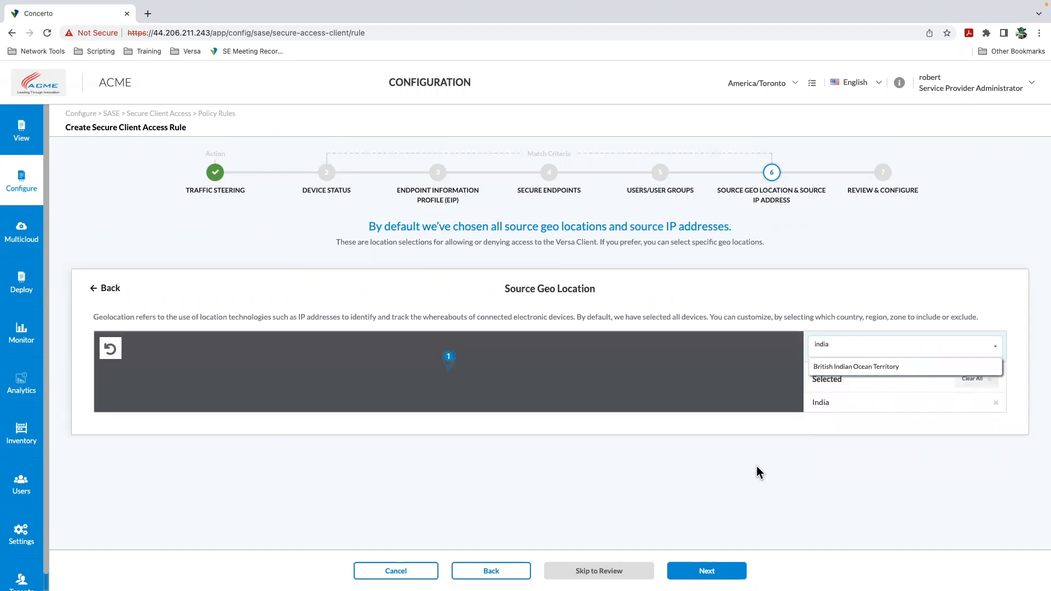
click(106, 288)
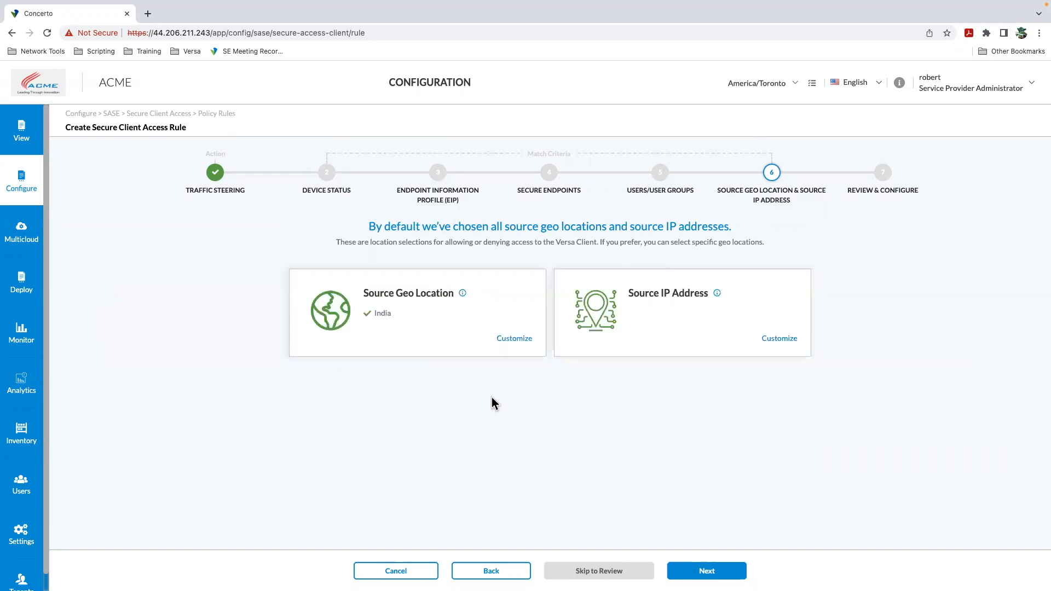
Step: Open the Source IP Address customization to examine its source address fields, then go back
click(776, 340)
scroll(330, 448, down, 4)
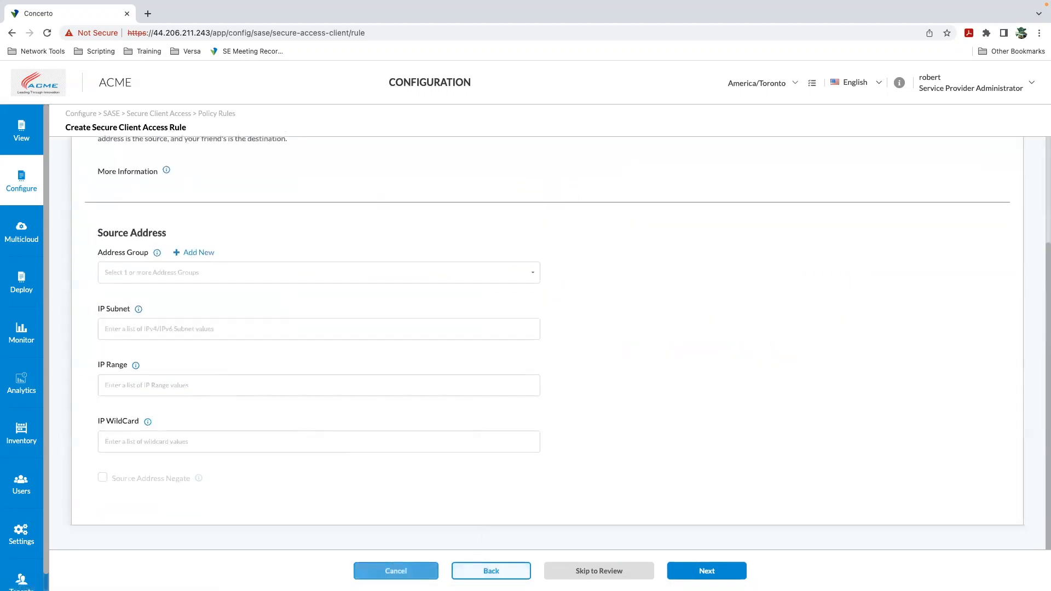
scroll(376, 427, up, 4)
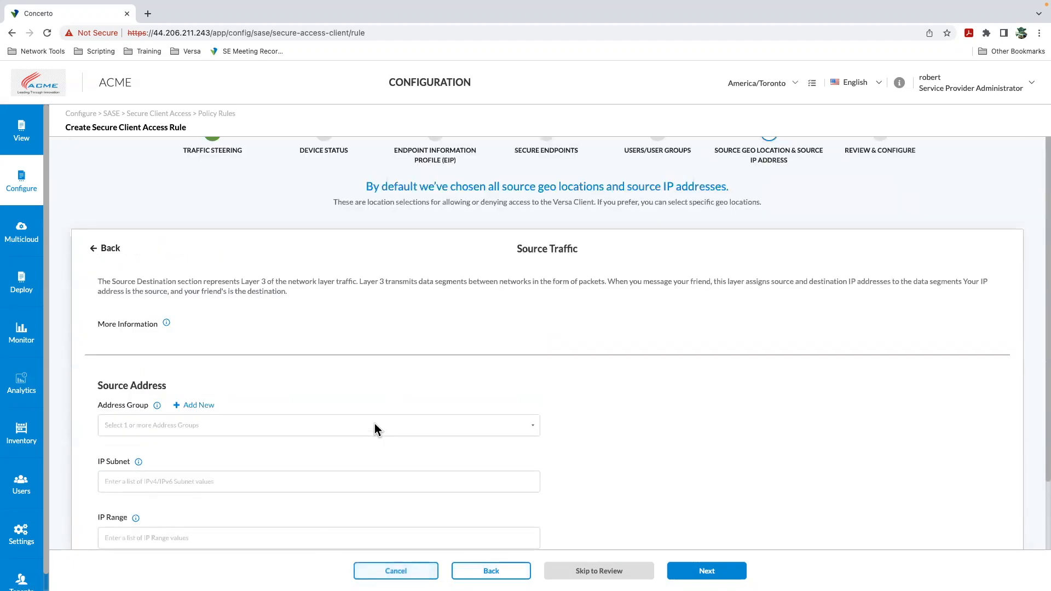
click(97, 286)
Step: Advance to Review & Configure and cancel creating the rule
click(712, 569)
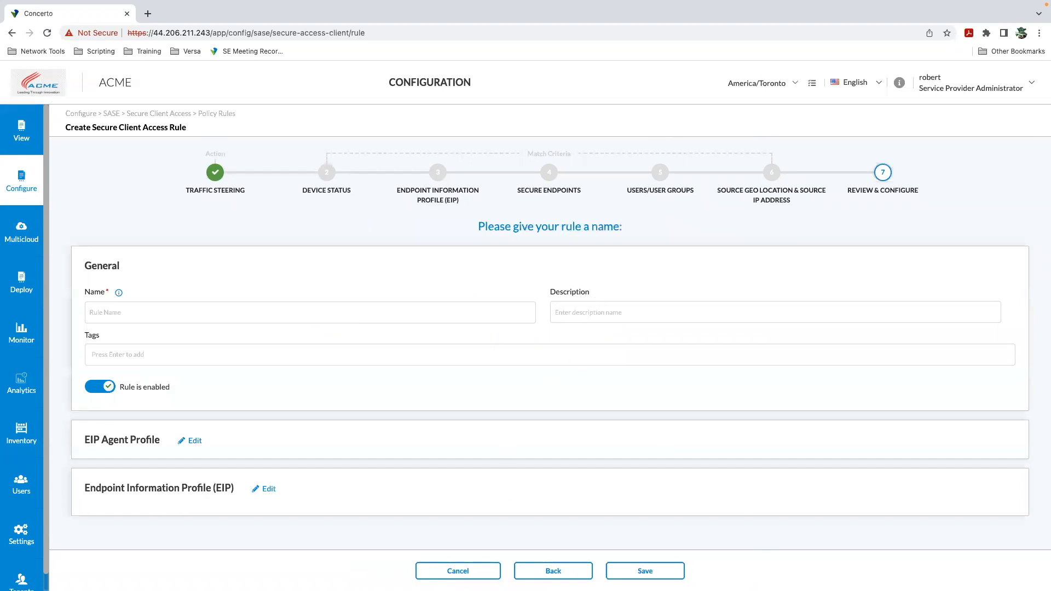
click(458, 570)
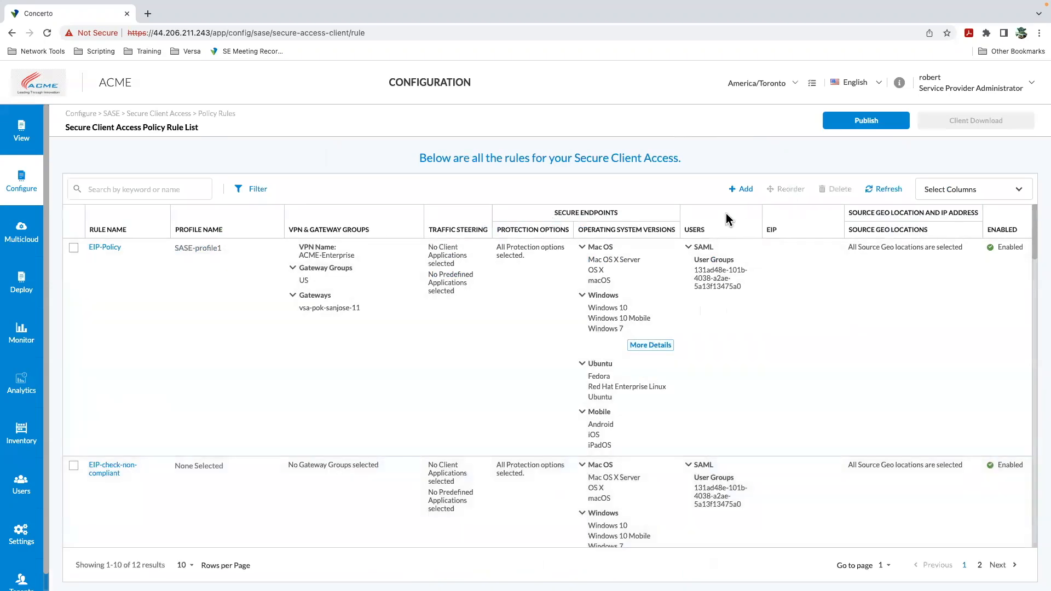
Step: Scroll through the Secure Client Access policy rule list to review the existing rules
scroll(737, 306, down, 8)
scroll(743, 319, down, 12)
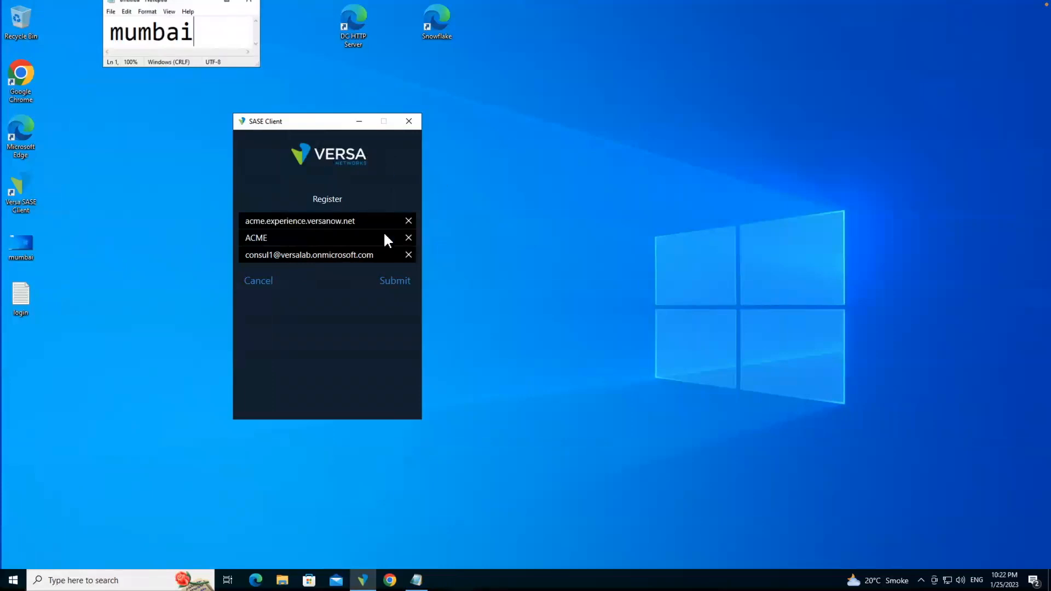
Step: Submit the SASE Client registration for ACME and paste the account e-mail into the Microsoft sign-in
double_click(335, 221)
click(395, 281)
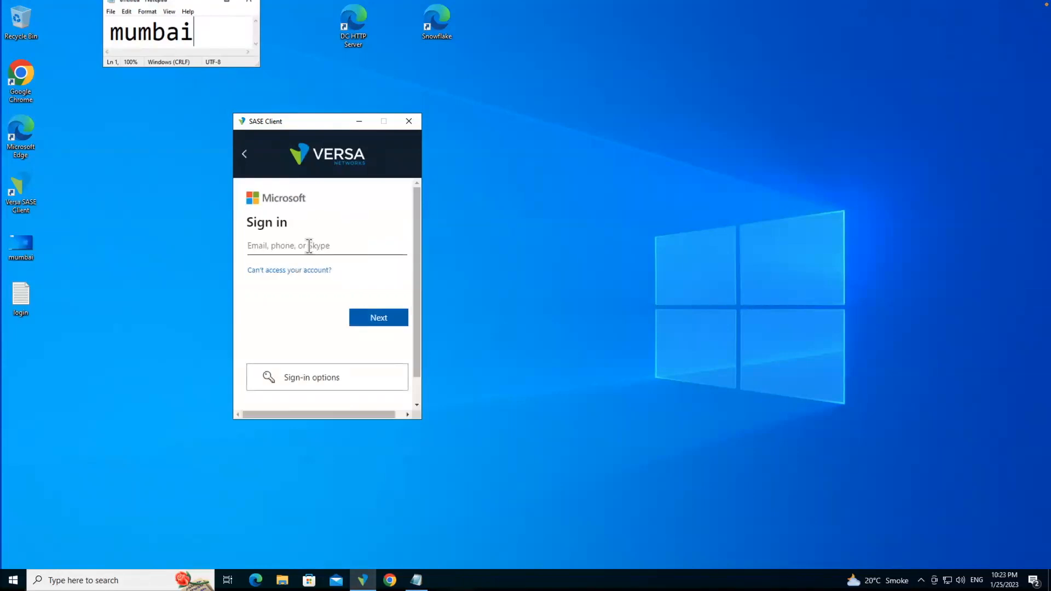
right_click(309, 246)
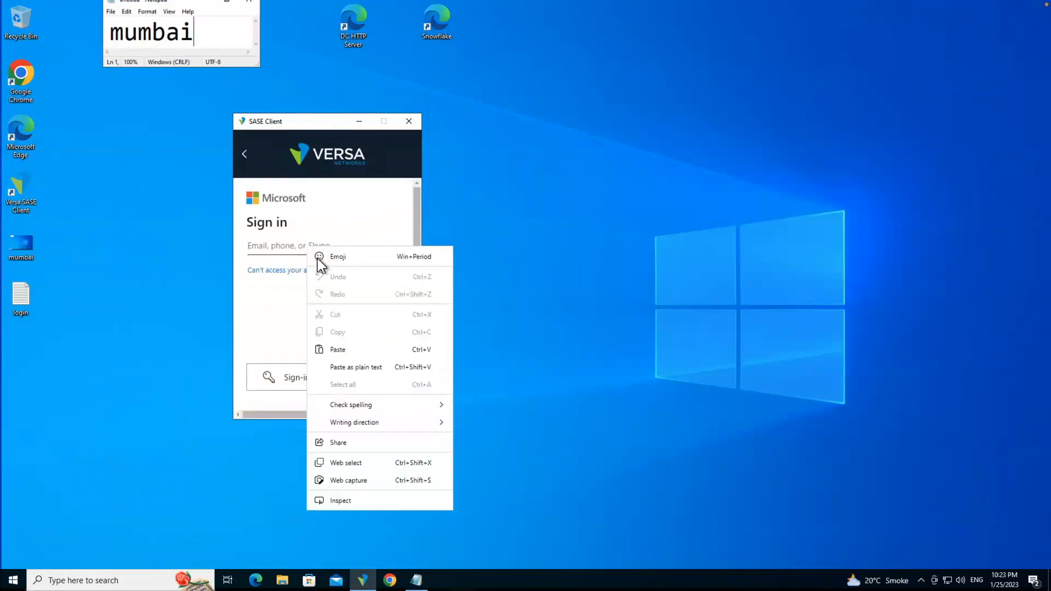
click(338, 349)
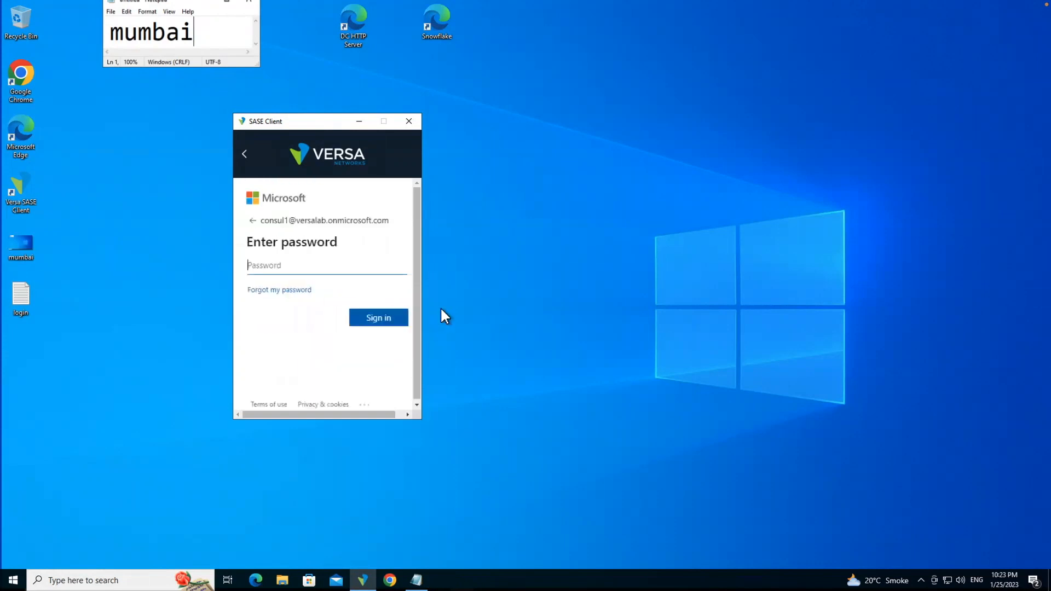
Step: Enter the account password and sign in to complete the SASE Client registration
click(301, 266)
text(•)
click(368, 313)
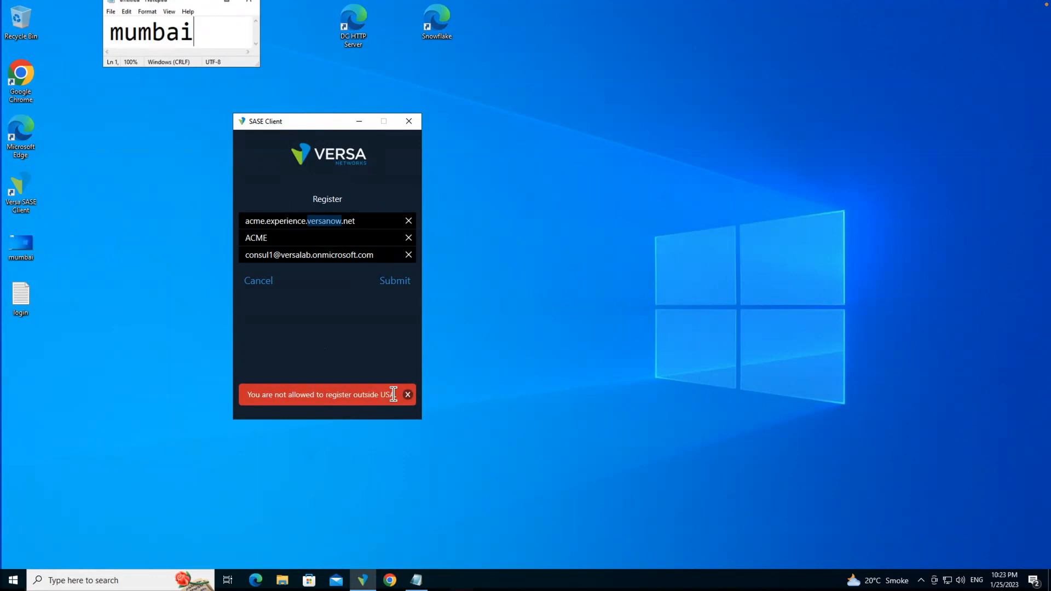
Step: Open whatismyipaddress.com in Chrome to check the machine's public IP and location, then minimize the browser
click(390, 580)
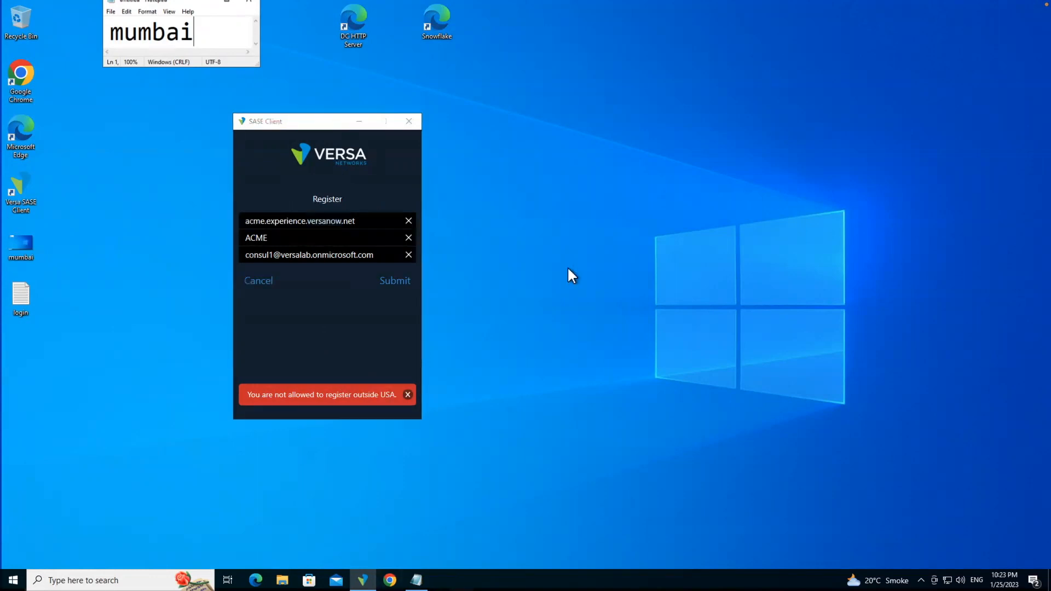
click(339, 45)
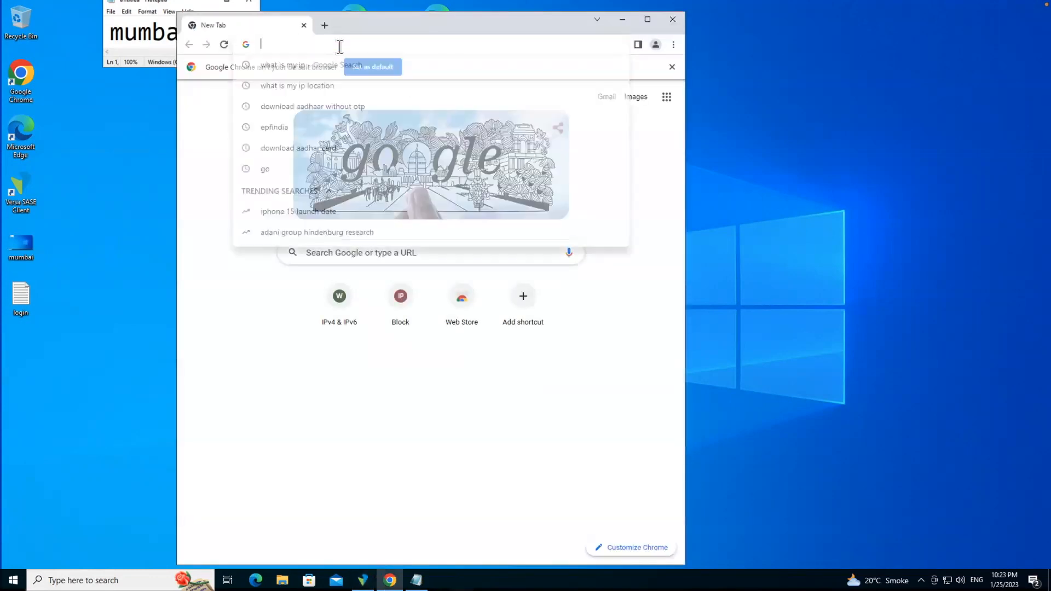
text(whatismyipaddress.com)
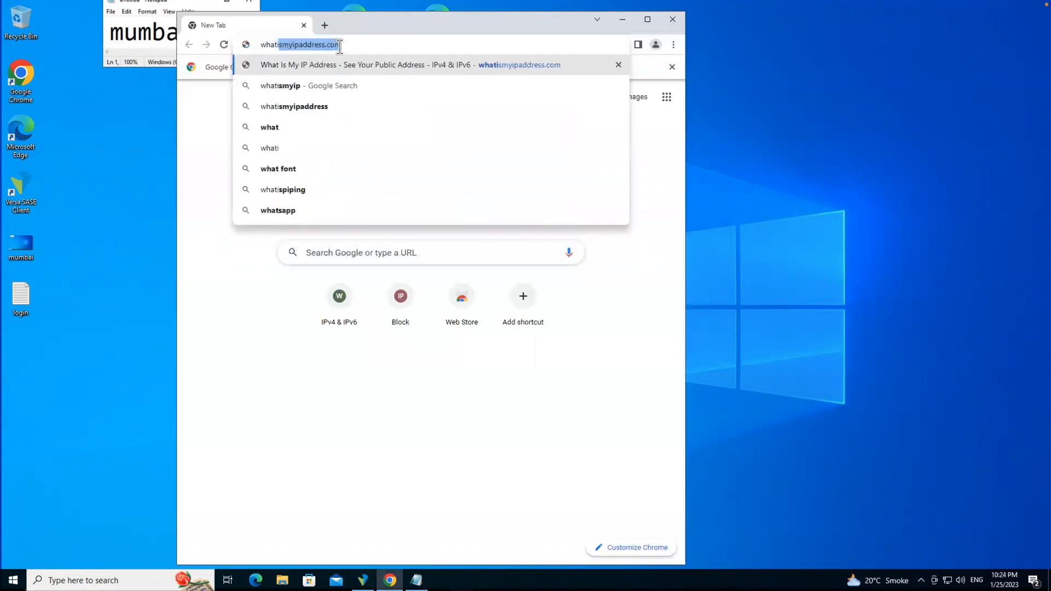
key(Return)
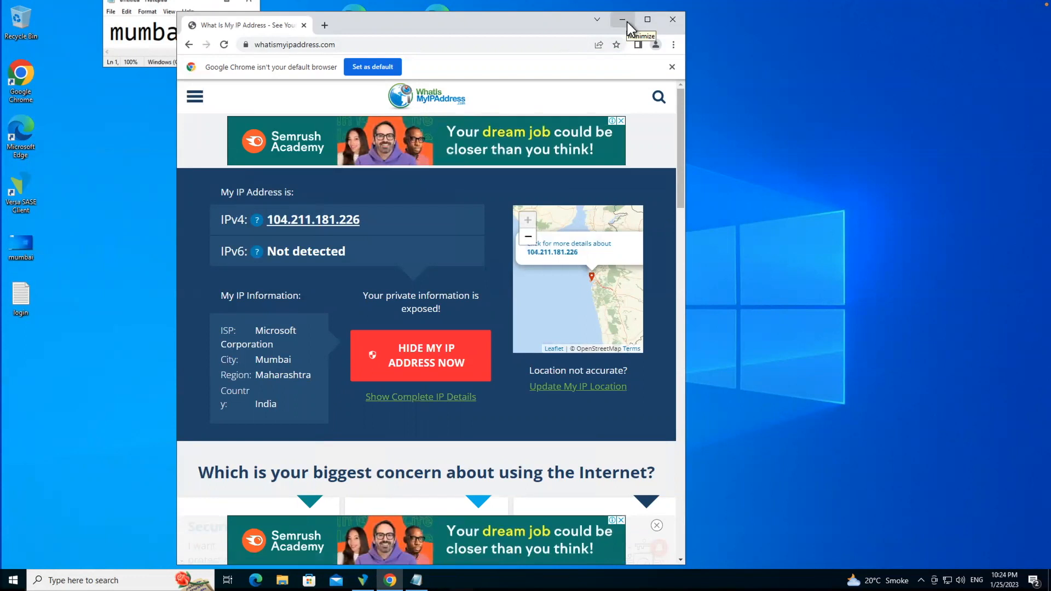
click(627, 21)
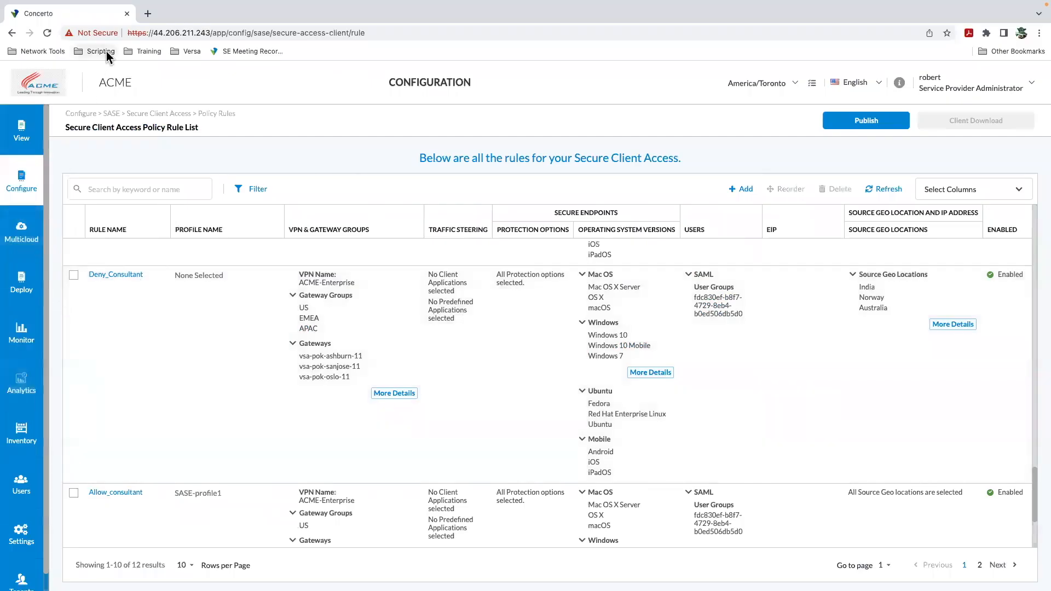
Step: Open the Analytics Authentication logs filtered to Last 5 mins and select the latest event's source address
click(25, 381)
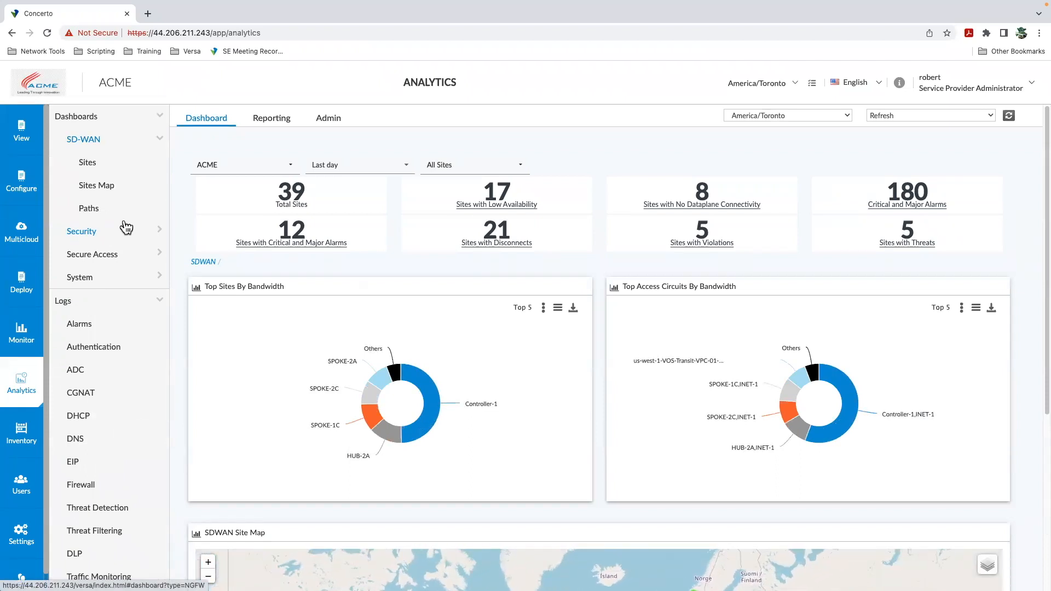
click(101, 351)
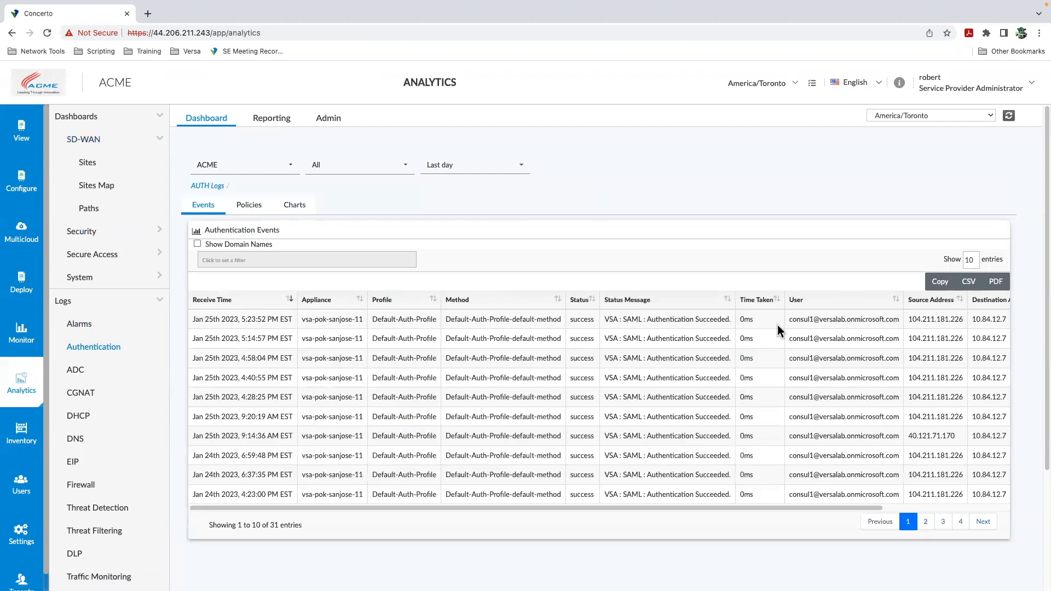
click(503, 178)
click(496, 184)
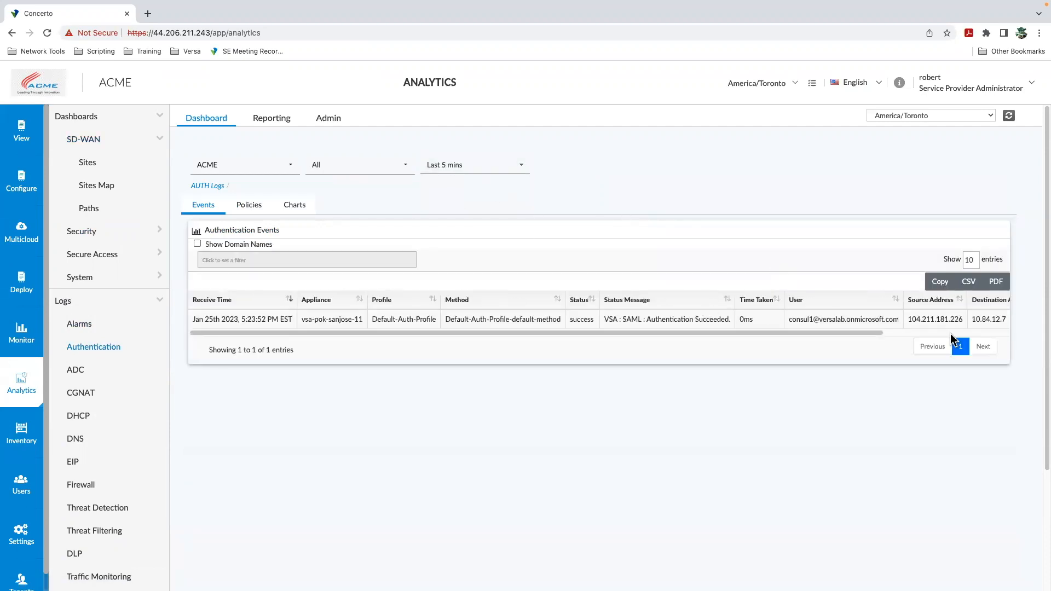
double_click(934, 320)
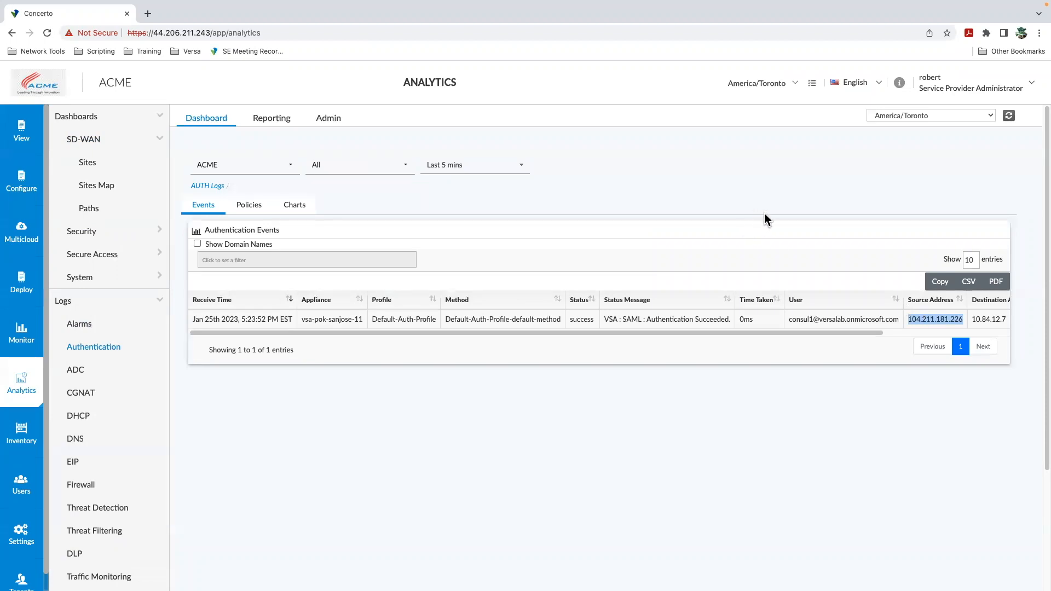
key(ctrl+Left)
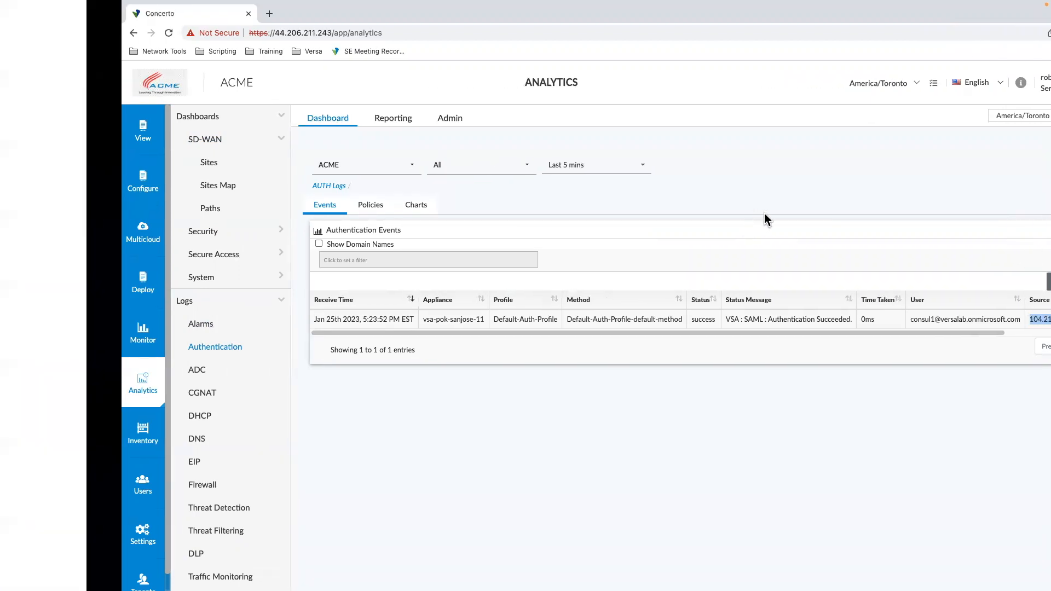